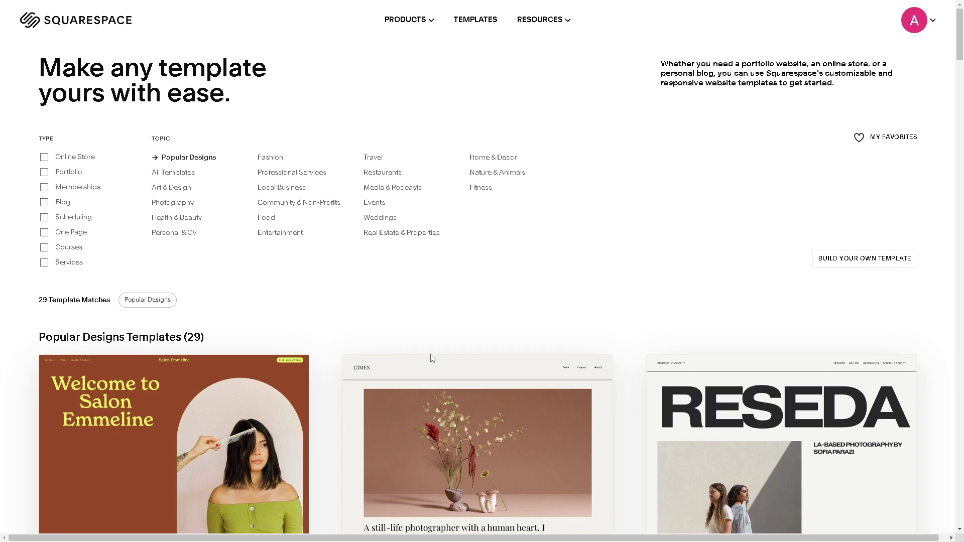
Go to My Zaps and expand the Create menu offering a new Zap or folder.
{"action": "scroll", "coordinate": [432, 358], "scroll_direction": "down", "scroll_amount": 2}
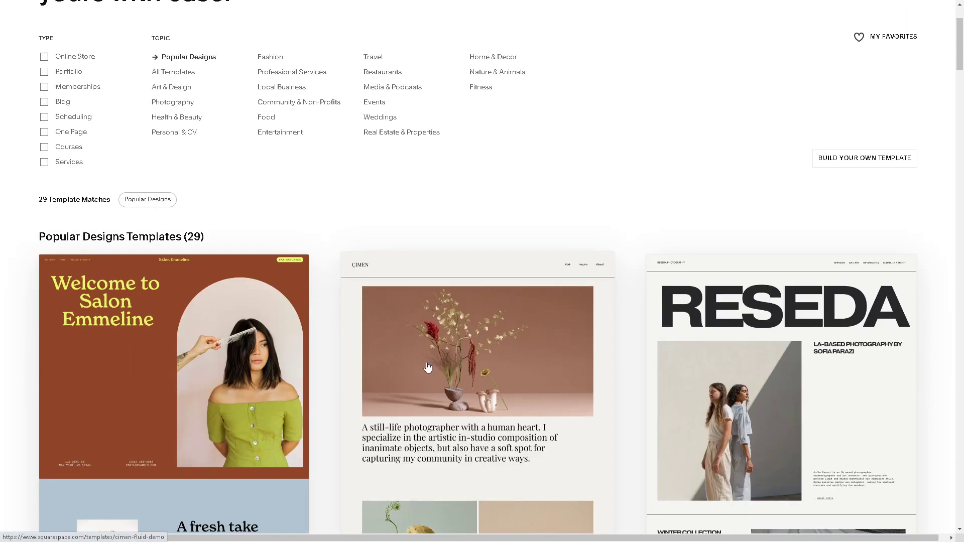
{"action": "scroll", "coordinate": [364, 416], "scroll_direction": "down", "scroll_amount": 2}
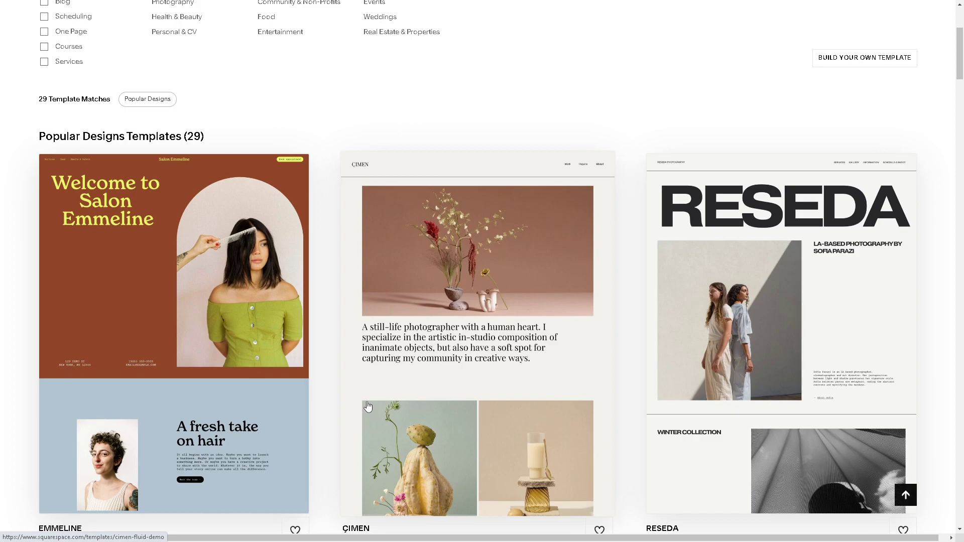
{"action": "scroll", "coordinate": [416, 411], "scroll_direction": "down", "scroll_amount": 1}
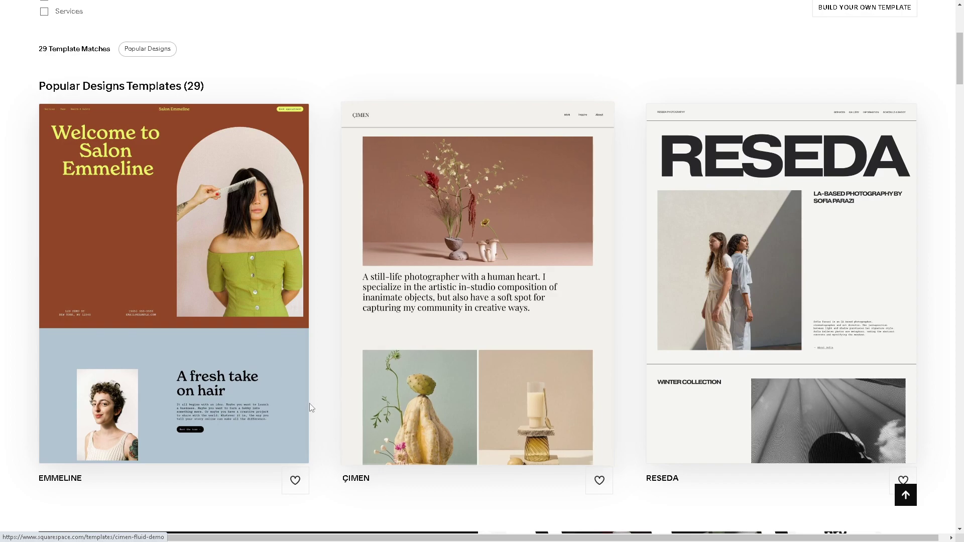
{"action": "scroll", "coordinate": [322, 408], "scroll_direction": "down", "scroll_amount": 1}
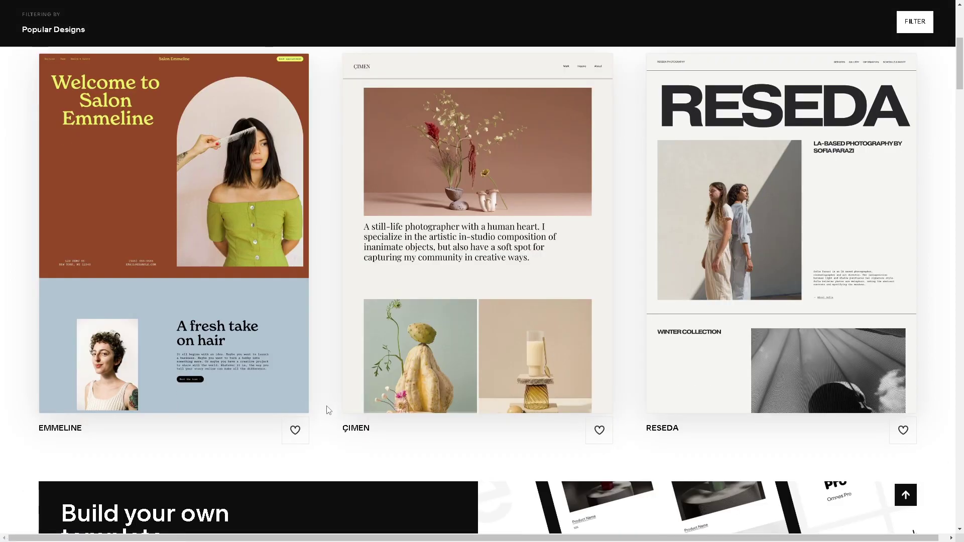
{"action": "scroll", "coordinate": [324, 407], "scroll_direction": "down", "scroll_amount": 6}
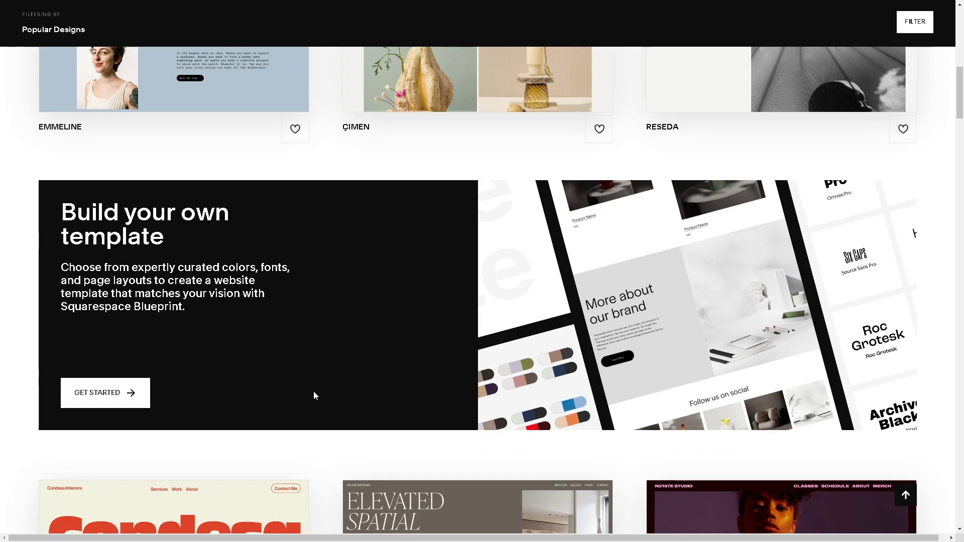
{"action": "scroll", "coordinate": [314, 391], "scroll_direction": "down", "scroll_amount": 2}
{"action": "scroll", "coordinate": [397, 357], "scroll_direction": "down", "scroll_amount": 15}
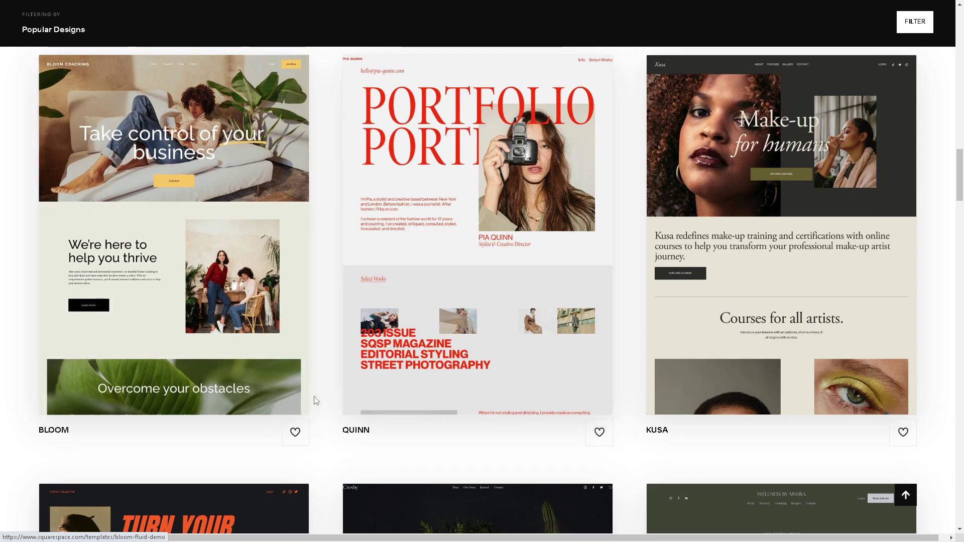
{"action": "scroll", "coordinate": [316, 400], "scroll_direction": "down", "scroll_amount": 10}
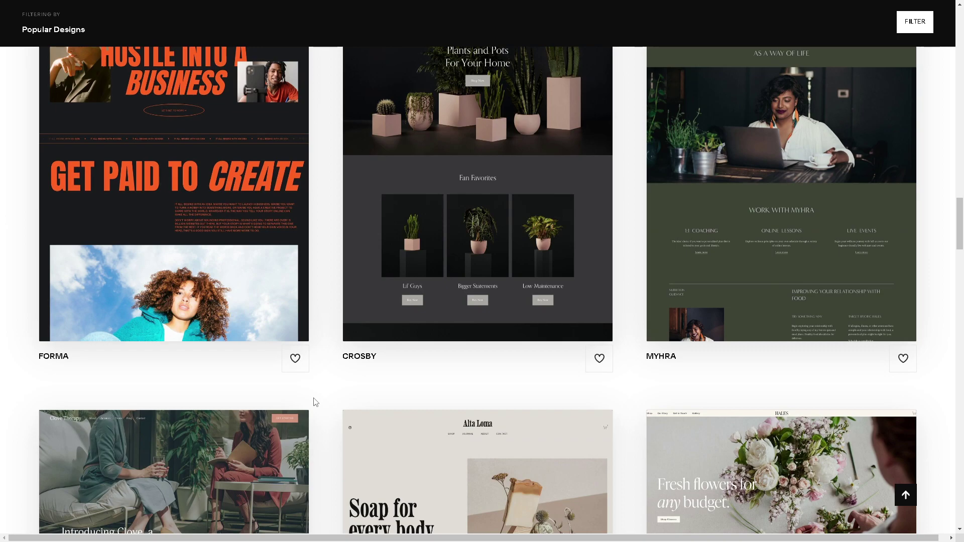
{"action": "scroll", "coordinate": [315, 402], "scroll_direction": "down", "scroll_amount": 2}
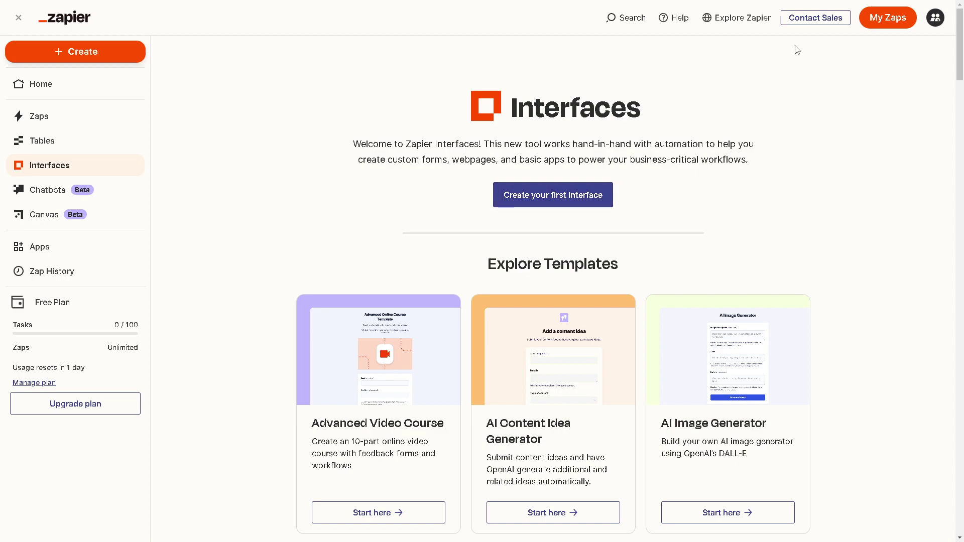
{"action": "left_click", "coordinate": [875, 23]}
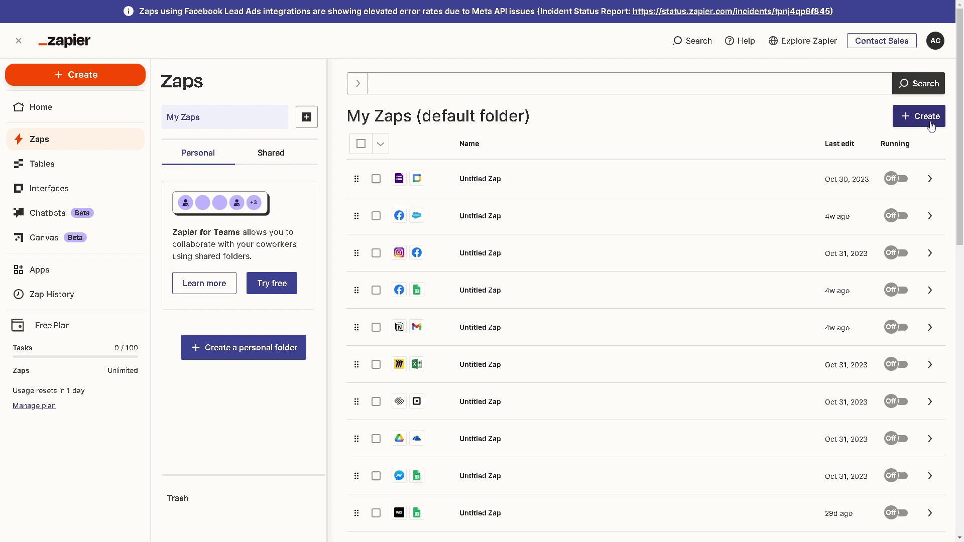
{"action": "left_click", "coordinate": [928, 120]}
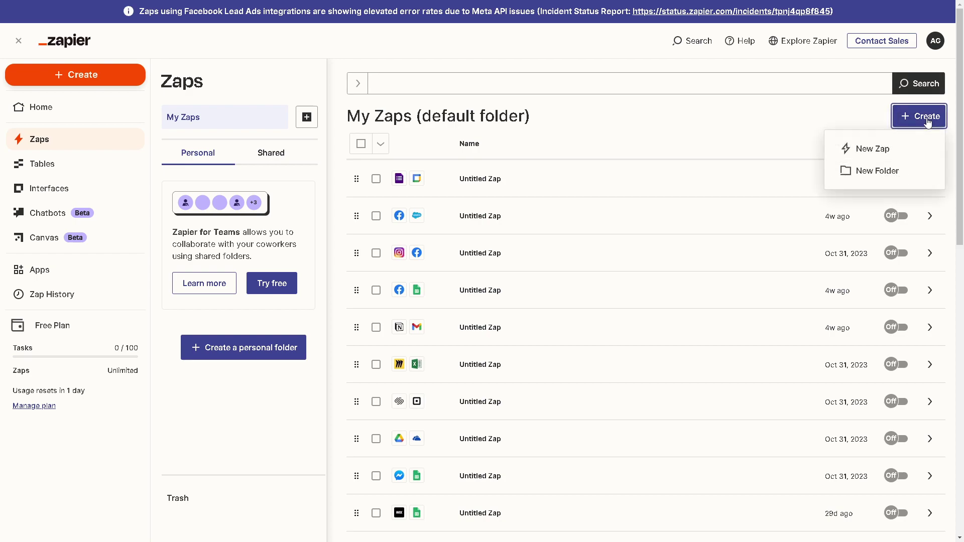
Start a new Zap and title it 'How to Add Zapier in Squarespace (2024)'.
{"action": "left_click", "coordinate": [876, 151]}
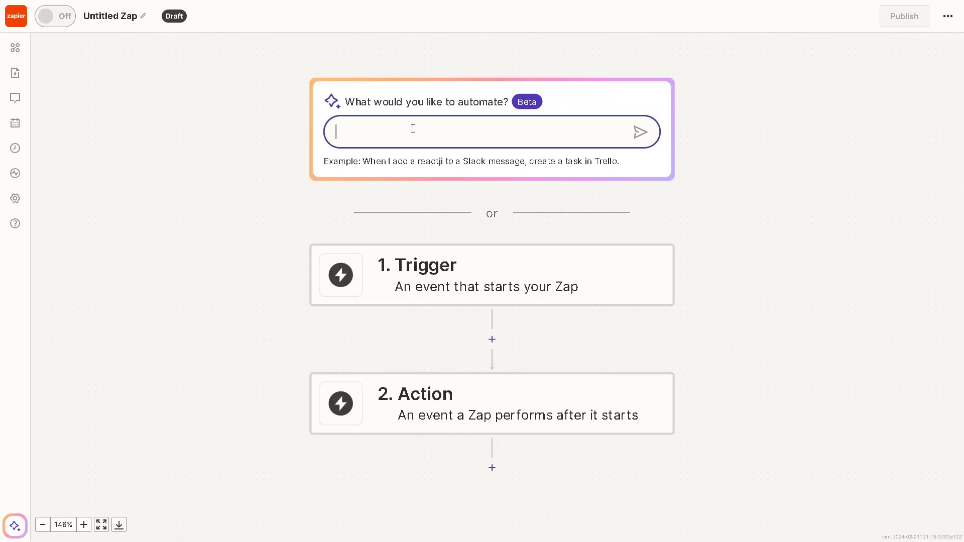
{"action": "left_click", "coordinate": [118, 16]}
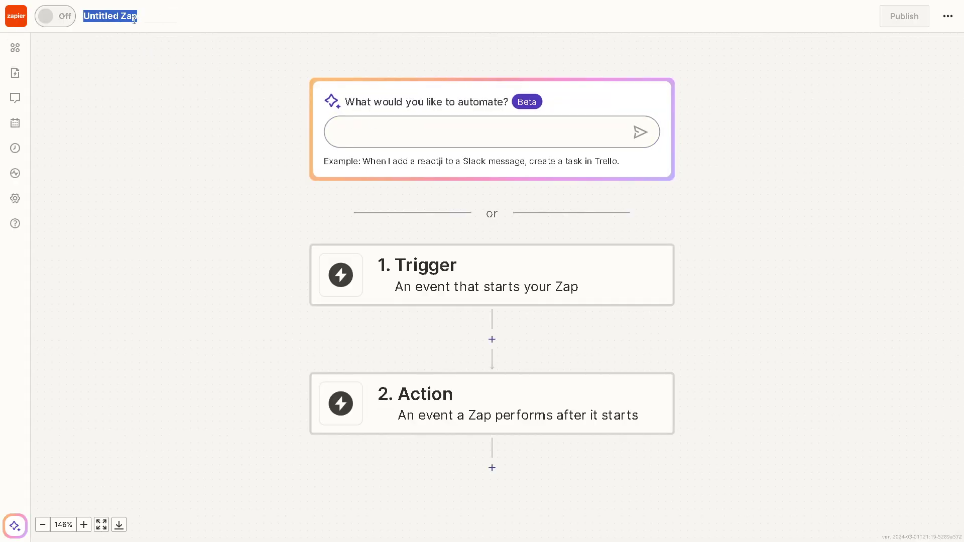
{"action": "type", "text": "How to Add Zapier in Squarespace (2024)"}
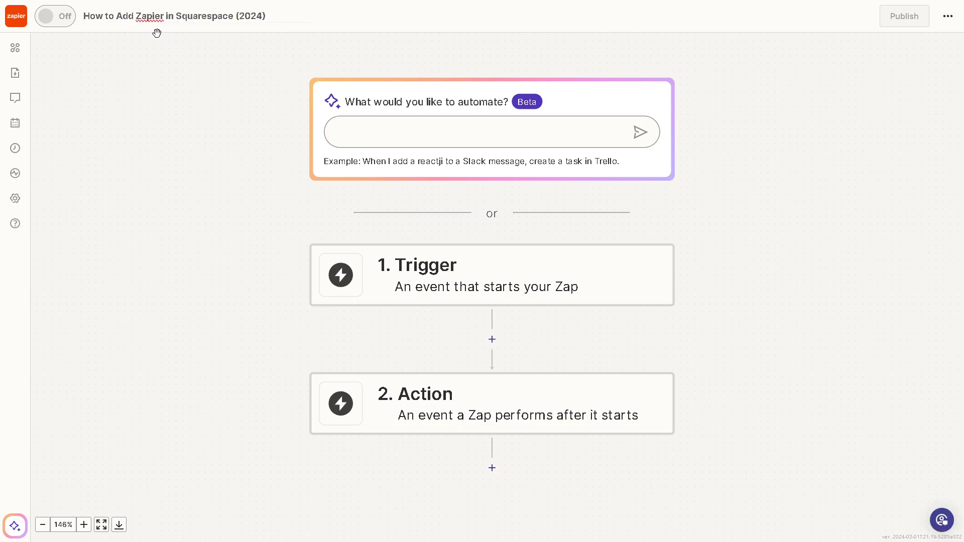
{"action": "left_click", "coordinate": [364, 135]}
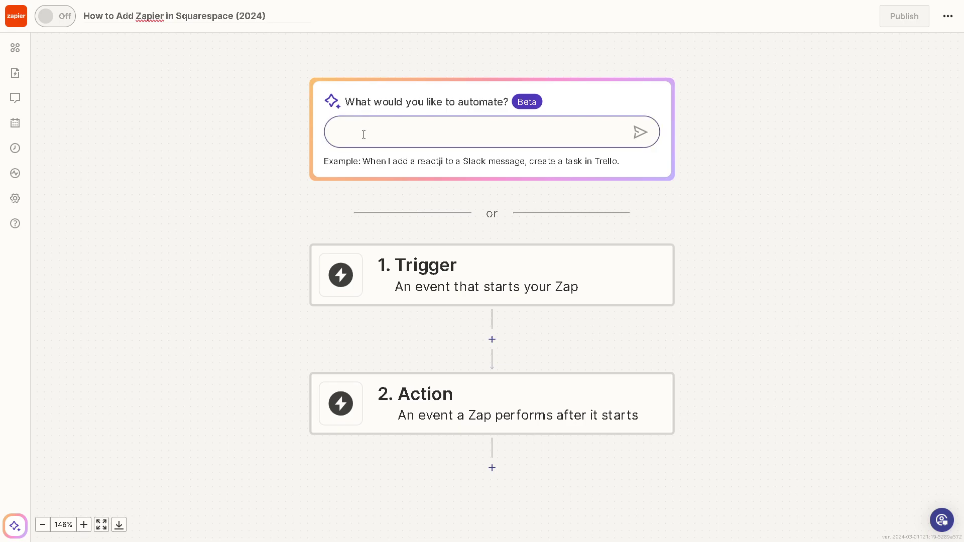
{"action": "left_click", "coordinate": [476, 132]}
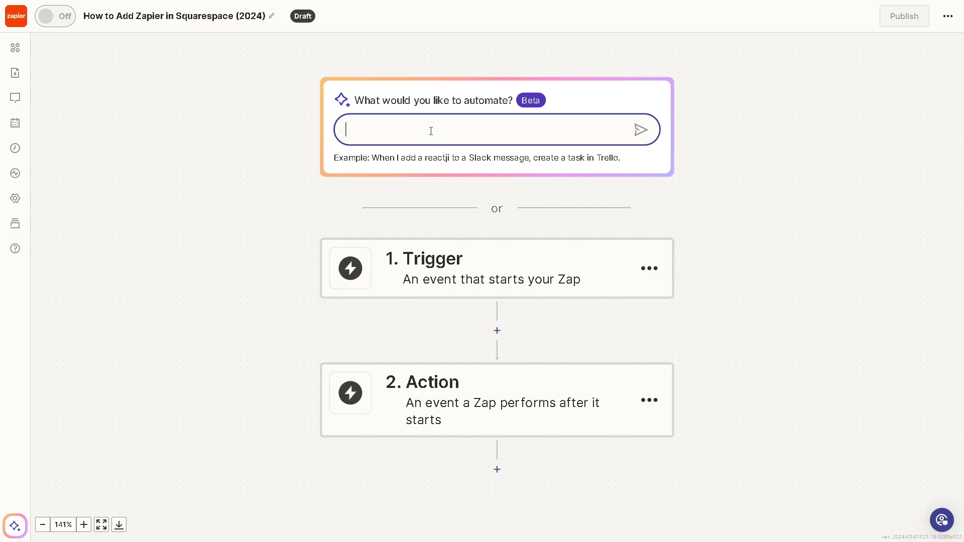
Ask Copilot 'Zapier', correcting the typo, then add a new step after the Action.
{"action": "type", "text": "Za[ier"}
{"action": "left_click_drag", "start_coordinate": [431, 131], "coordinate": [311, 125]}
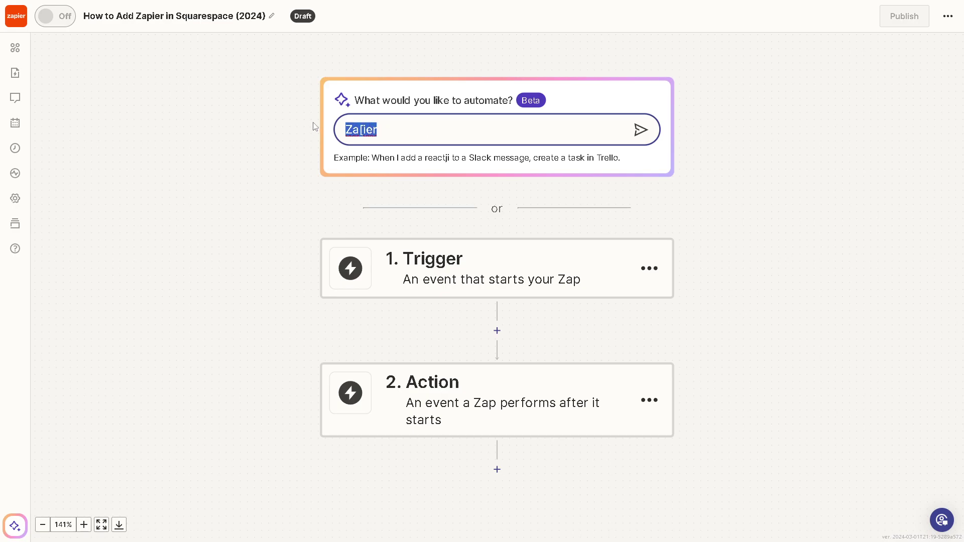
{"action": "type", "text": "Zapier"}
{"action": "left_click_drag", "start_coordinate": [410, 134], "coordinate": [323, 134]}
{"action": "left_click", "coordinate": [641, 131]}
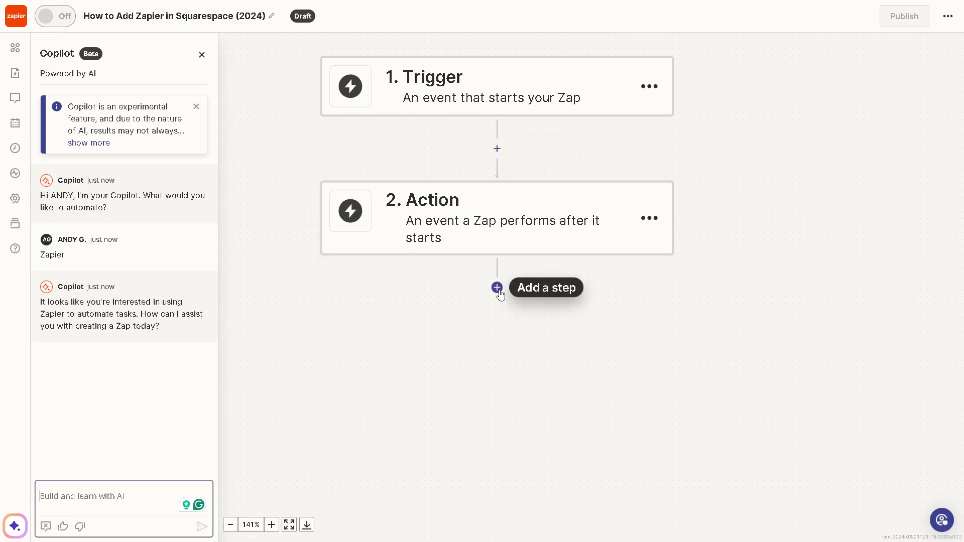
{"action": "left_click", "coordinate": [498, 288]}
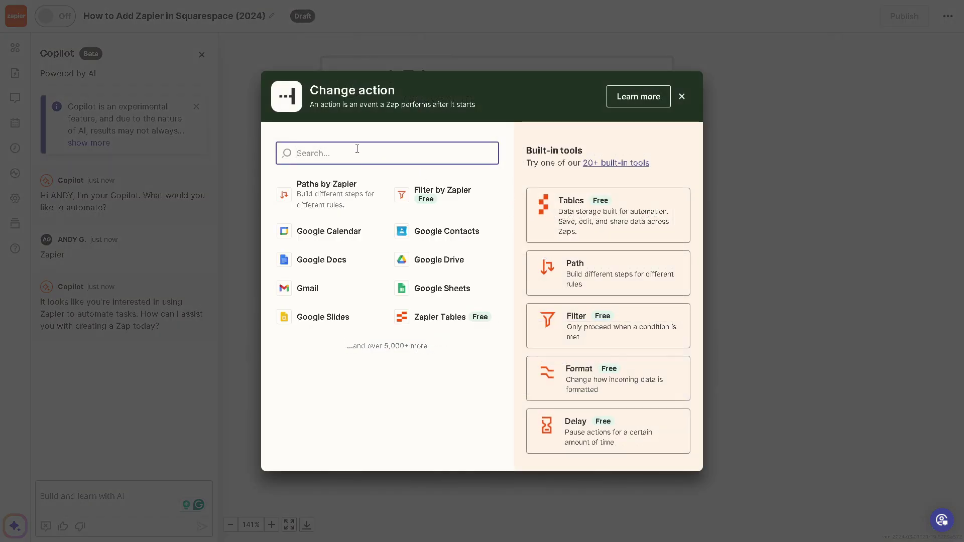
Make the new step Paths by Zapier and set Squarespace as the trigger app.
{"action": "left_click", "coordinate": [339, 188]}
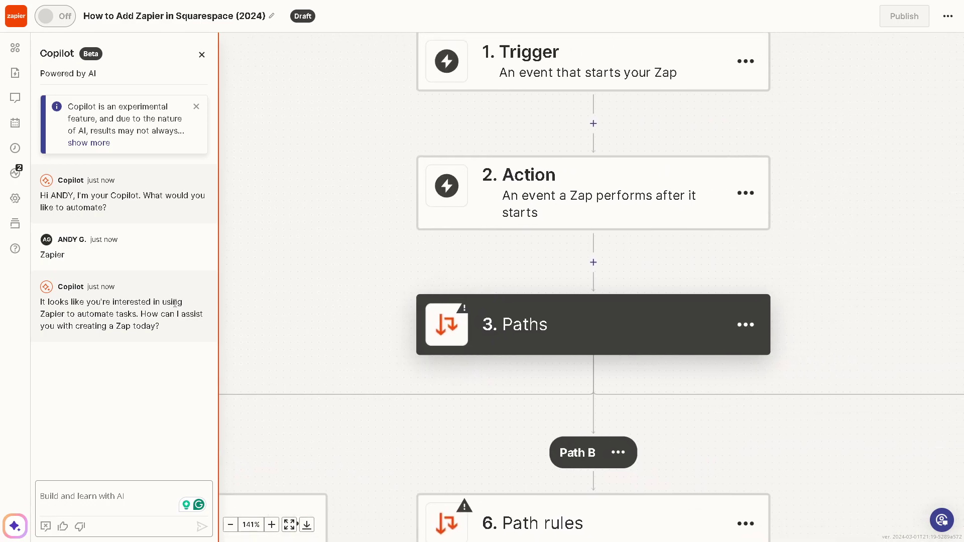
{"action": "left_click", "coordinate": [553, 153]}
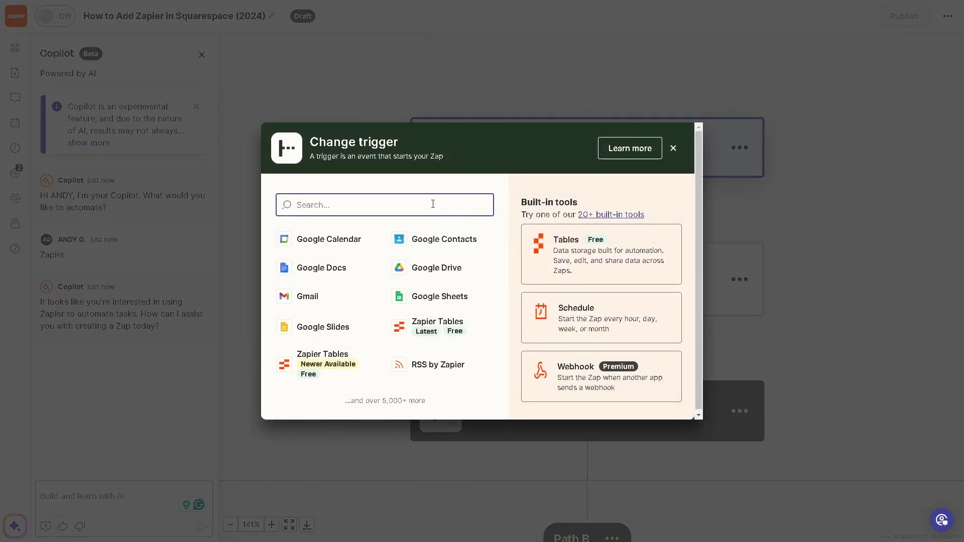
{"action": "type", "text": "Square"}
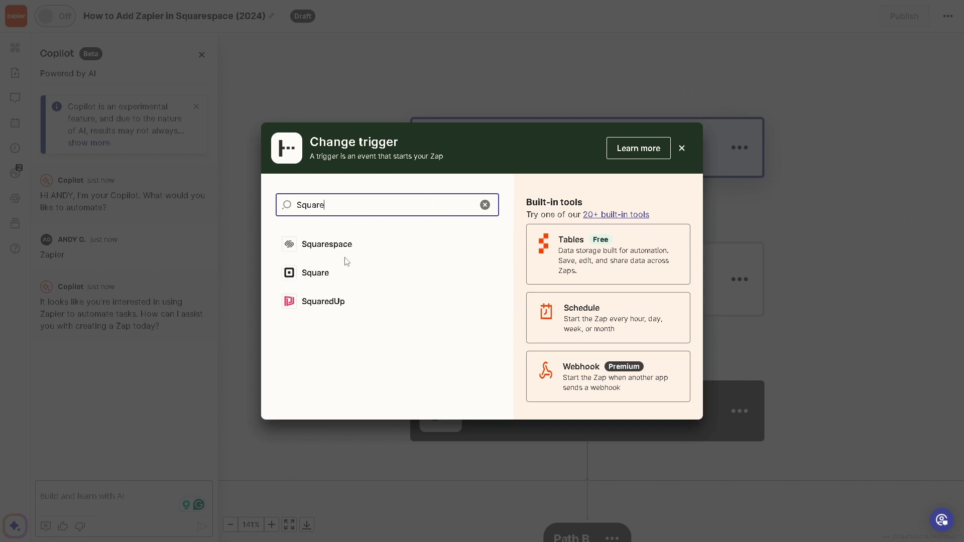
{"action": "left_click", "coordinate": [341, 246]}
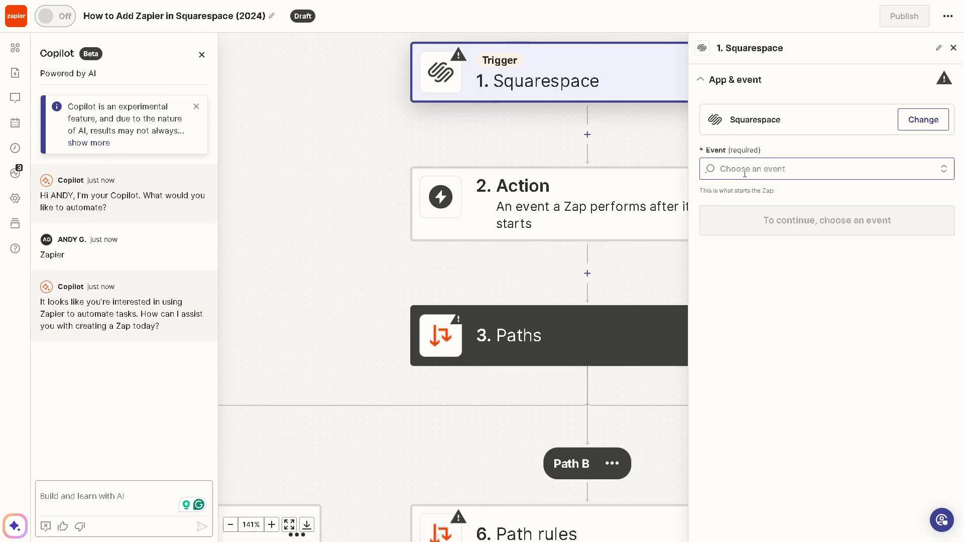
{"action": "left_click", "coordinate": [825, 174]}
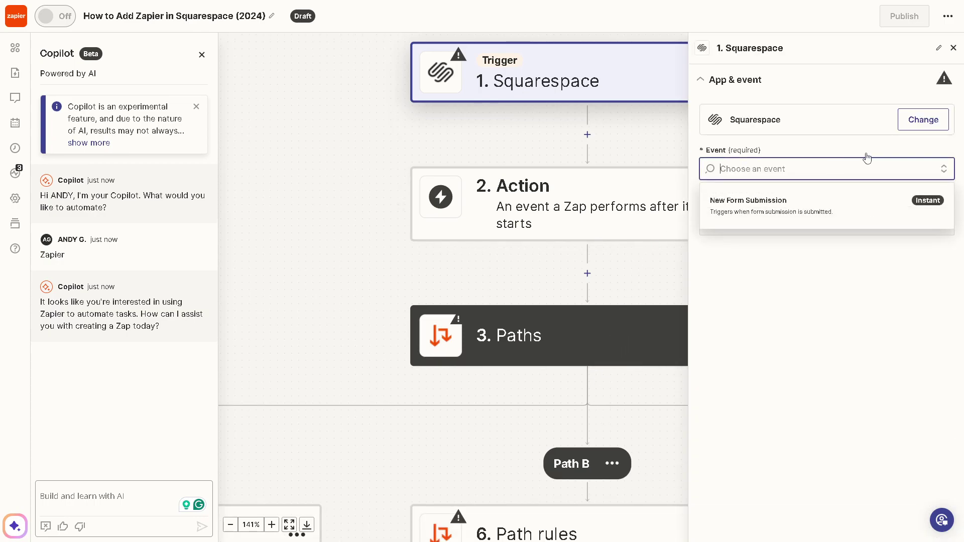
{"action": "left_click", "coordinate": [831, 251]}
Scroll down to view Zapier's Squarespace Integrations page.
{"action": "scroll", "coordinate": [392, 384], "scroll_direction": "down", "scroll_amount": 4}
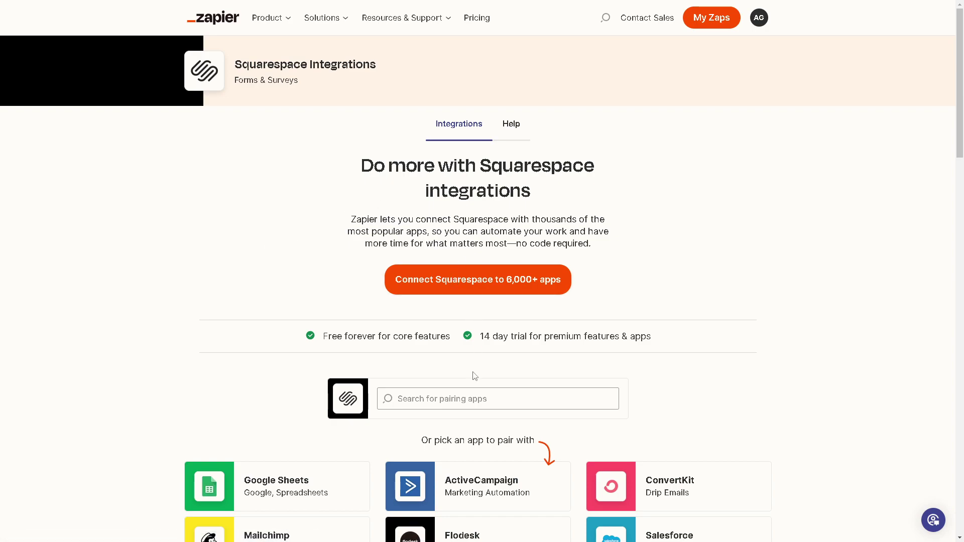
Search the pairing apps for 'Zapier' and scroll through the Squarespace pairing app list.
{"action": "left_click", "coordinate": [457, 397]}
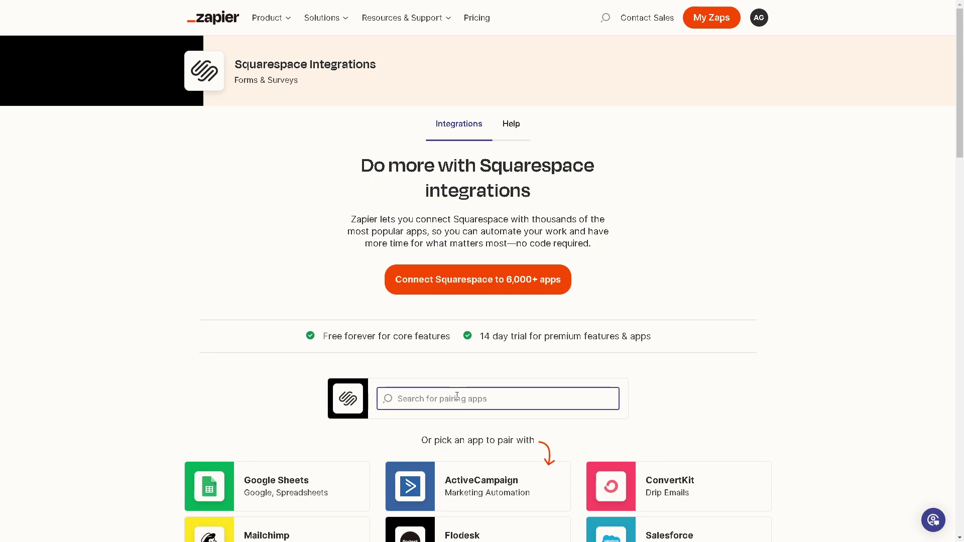
{"action": "type", "text": "Zapier"}
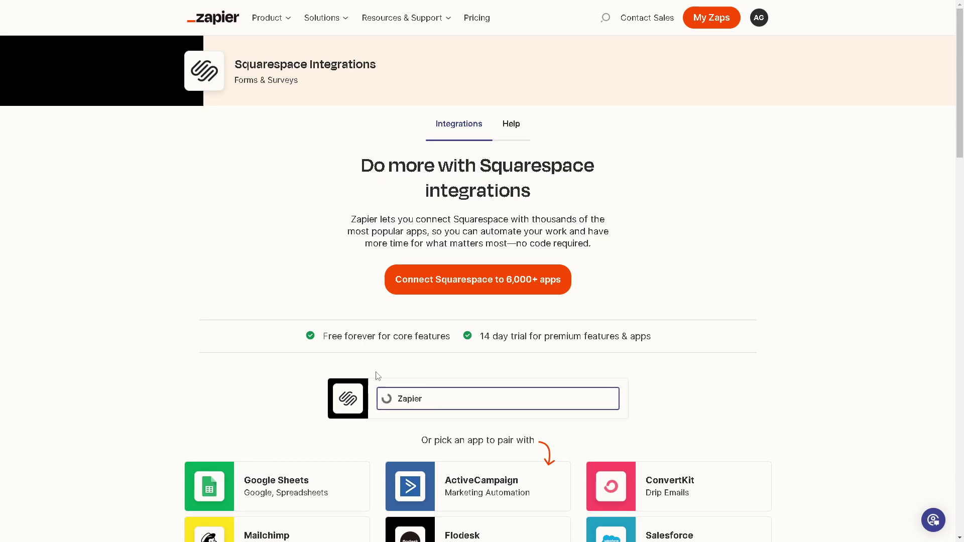
{"action": "scroll", "coordinate": [213, 332], "scroll_direction": "down", "scroll_amount": 1}
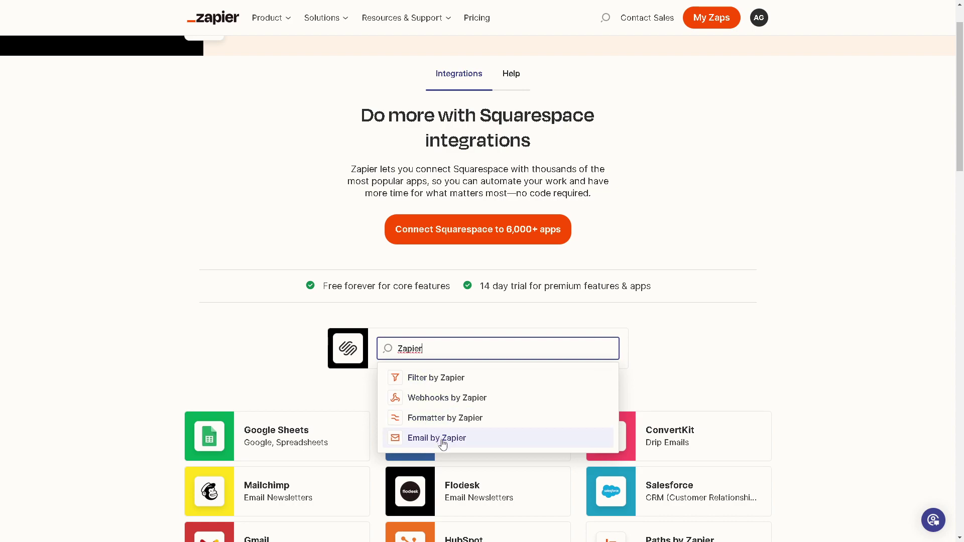
{"action": "left_click", "coordinate": [253, 367]}
{"action": "scroll", "coordinate": [243, 387], "scroll_direction": "down", "scroll_amount": 2}
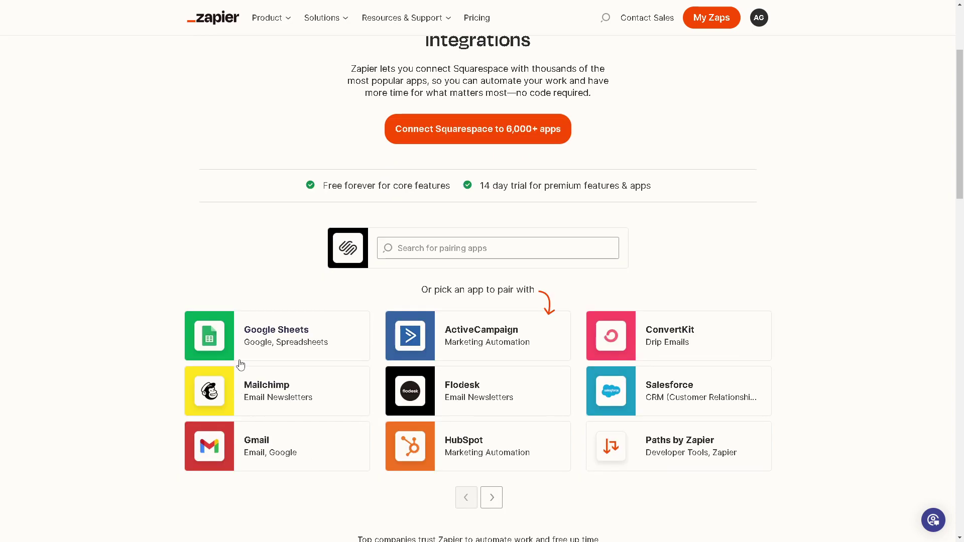